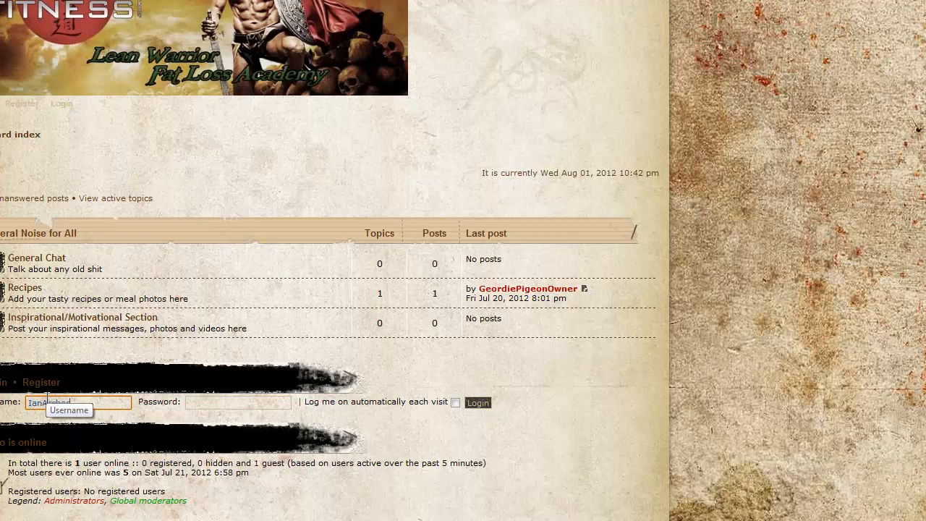
# Log in to the forum with the administrator's username and account password
pyautogui.click(195, 404)
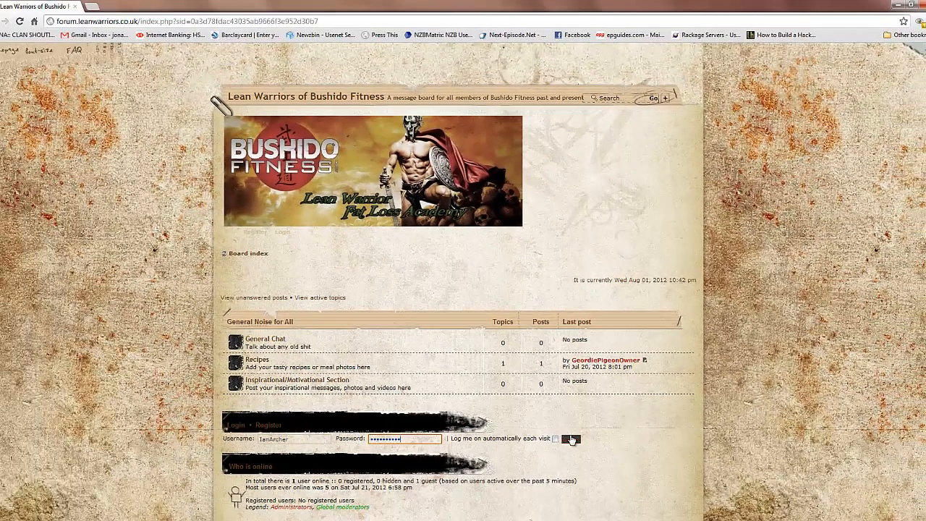
pyautogui.click(571, 439)
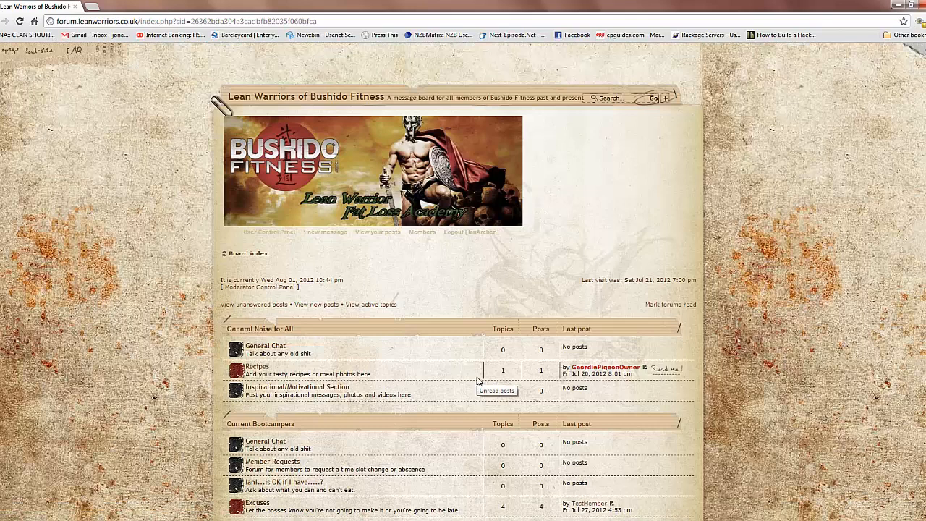
# Look through the board index, examining the Current Bootcampers and Documents and Announcements sections down to the page footer
pyautogui.scroll(-1, 481, 284)
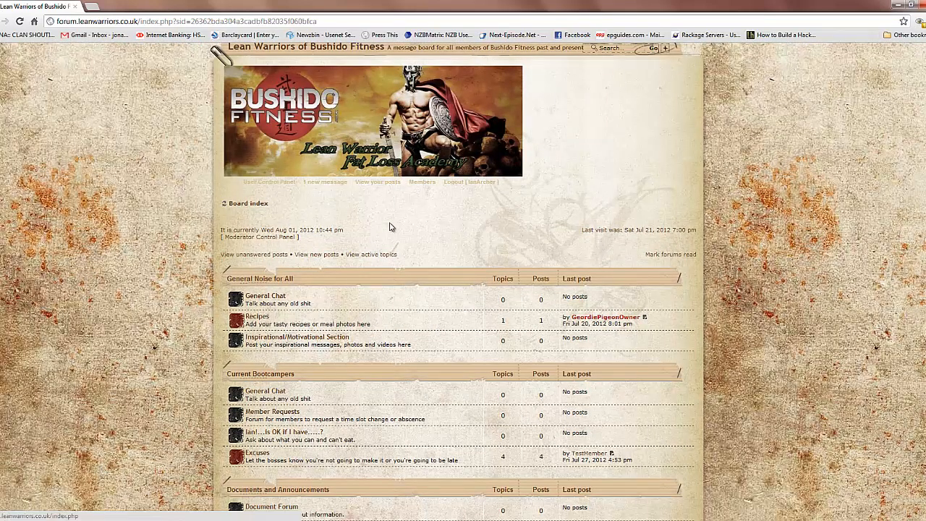
pyautogui.scroll(-1, 389, 226)
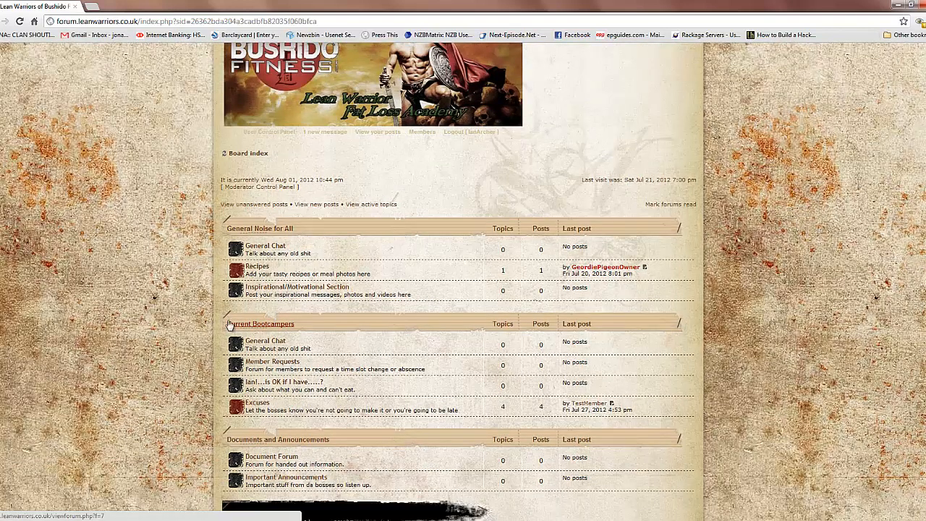
pyautogui.moveTo(223, 323); pyautogui.dragTo(651, 489)
pyautogui.click(623, 499)
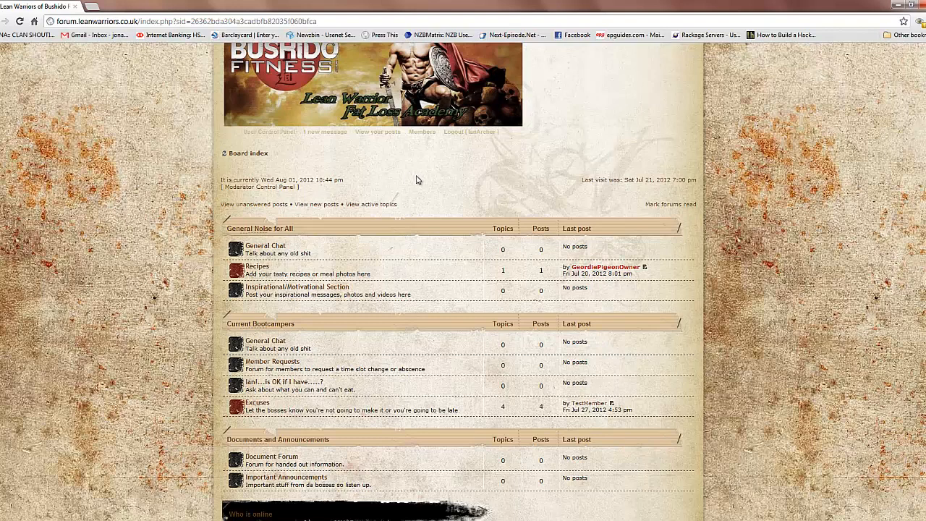
pyautogui.scroll(-3, 417, 180)
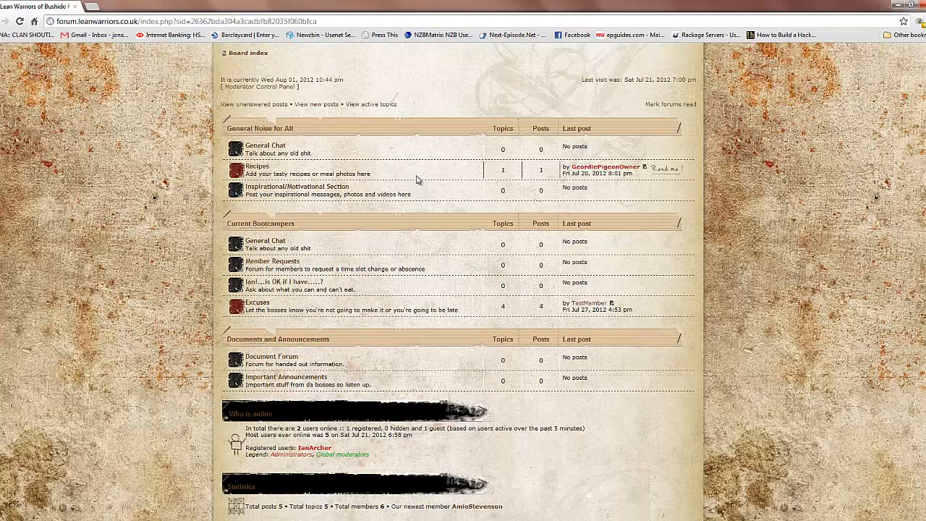
pyautogui.scroll(-2, 416, 179)
pyautogui.scroll(5, 405, 138)
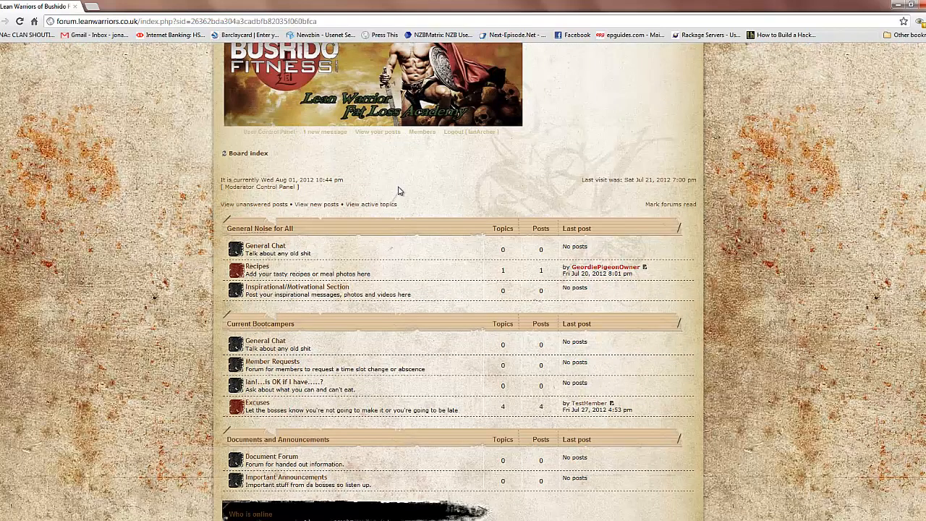
pyautogui.scroll(-7, 398, 191)
pyautogui.scroll(-1, 398, 192)
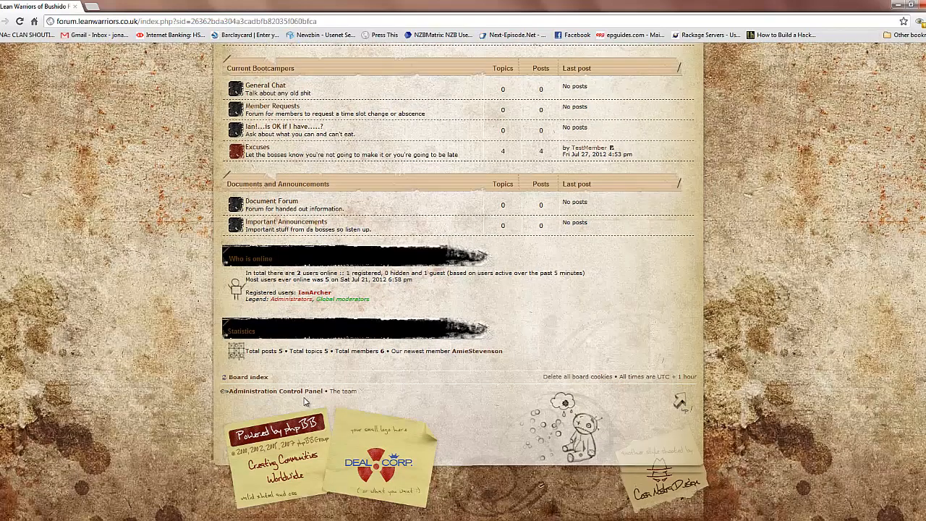
pyautogui.moveTo(370, 395); pyautogui.dragTo(256, 391)
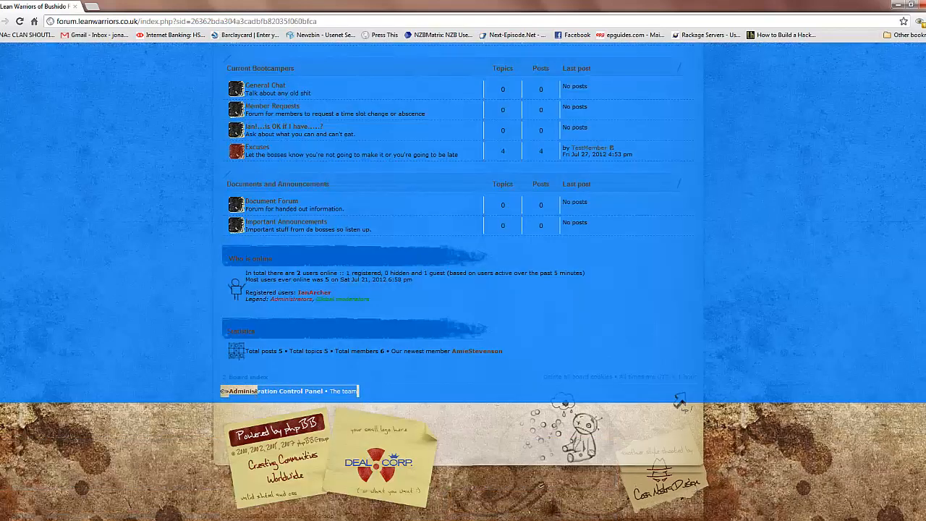
pyautogui.click(243, 412)
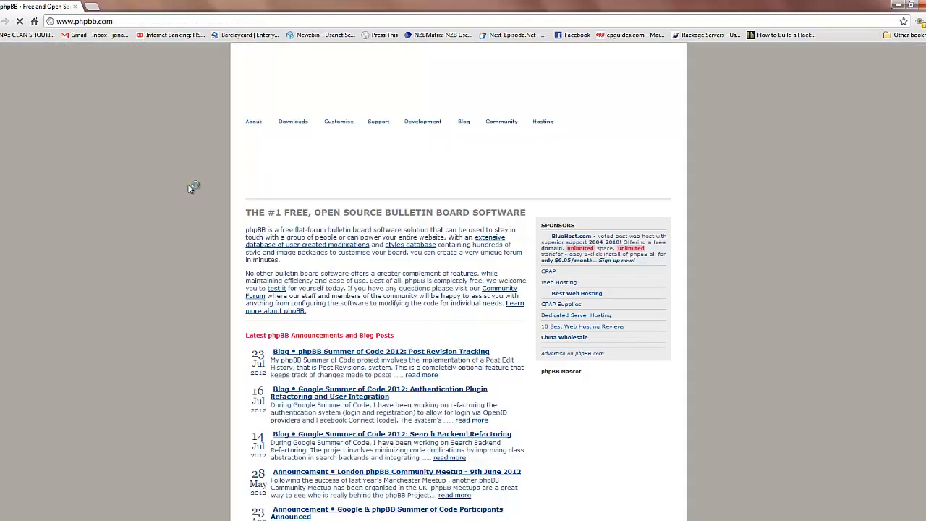
pyautogui.hotkey('alt', 'Left')
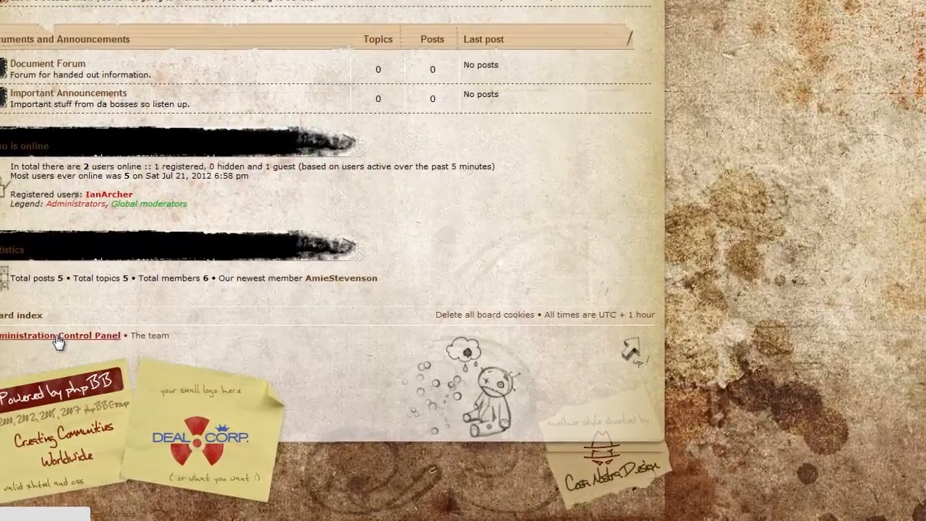
# Request access to the Administration Control Panel and re-authenticate with the account password
pyautogui.click(268, 391)
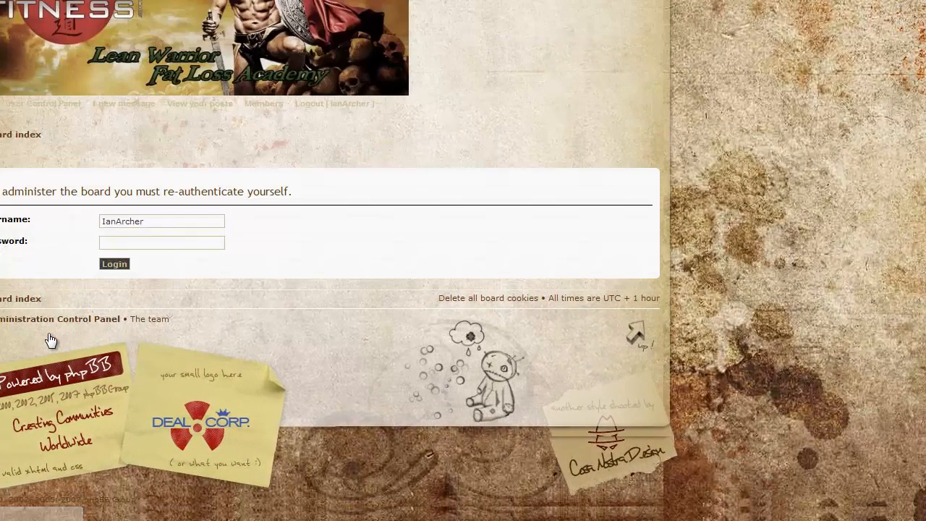
pyautogui.click(136, 245)
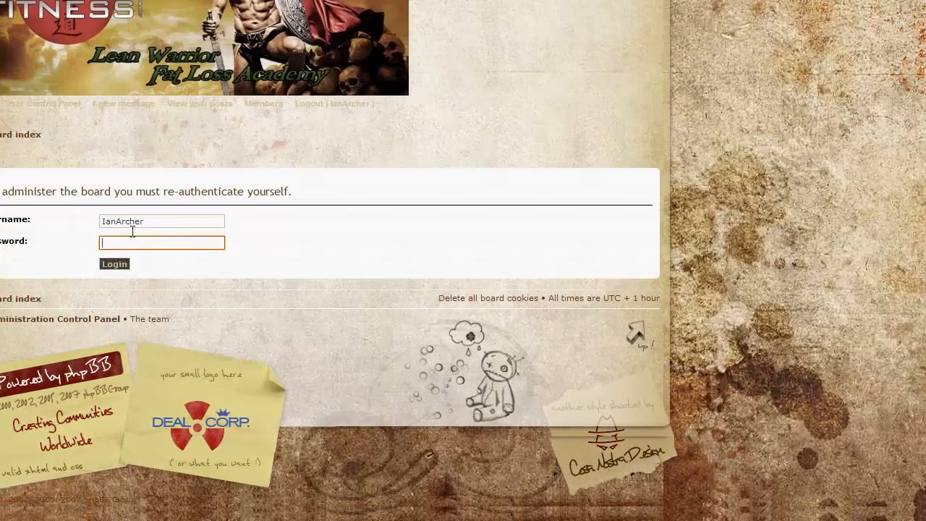
pyautogui.write('**********')
pyautogui.click(115, 265)
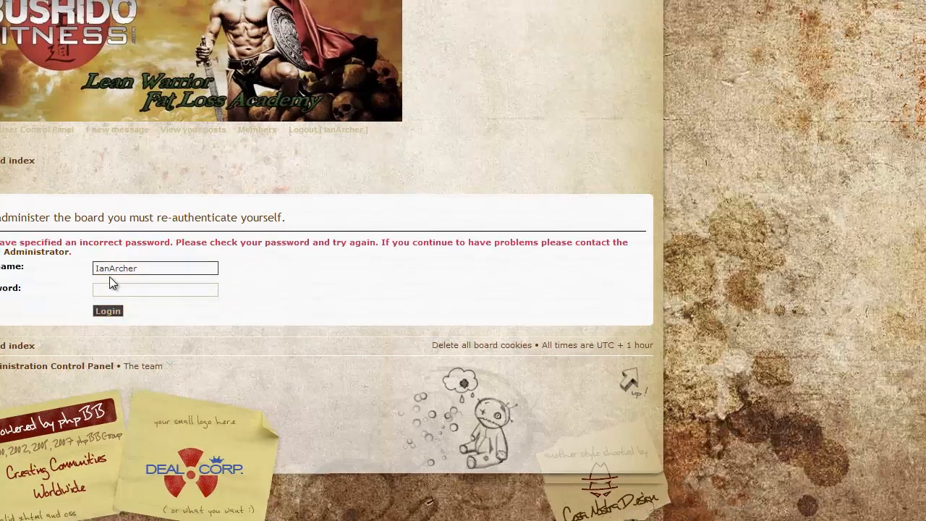
pyautogui.click(113, 290)
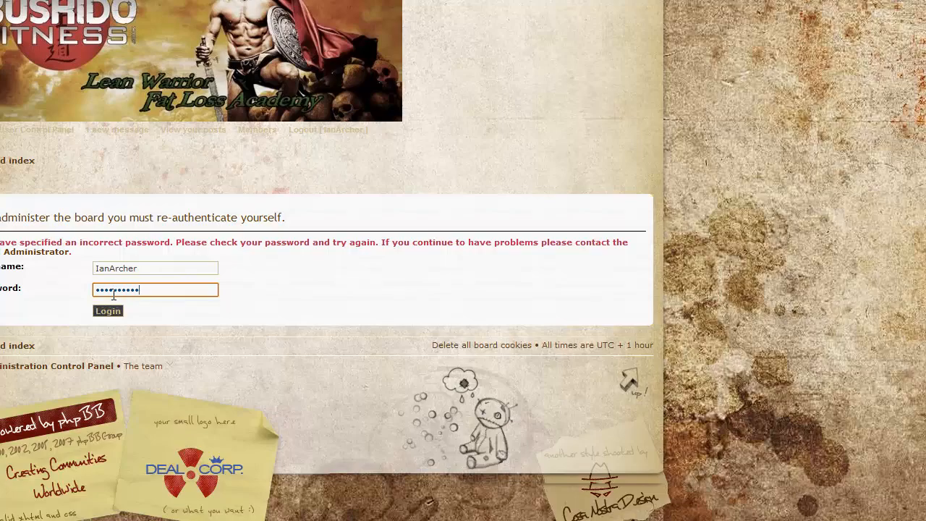
pyautogui.click(106, 312)
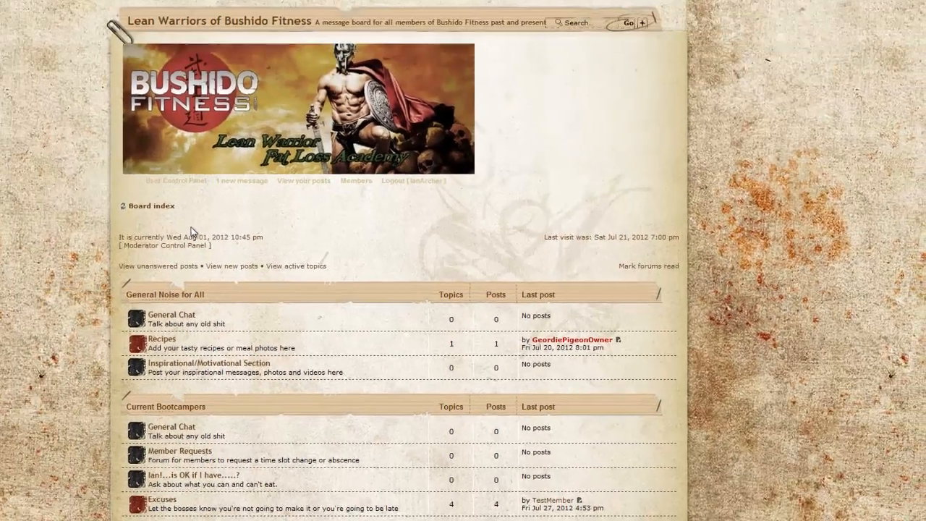
# Open the Administration Control Panel and go to its group management page
pyautogui.scroll(-5, 58, 180)
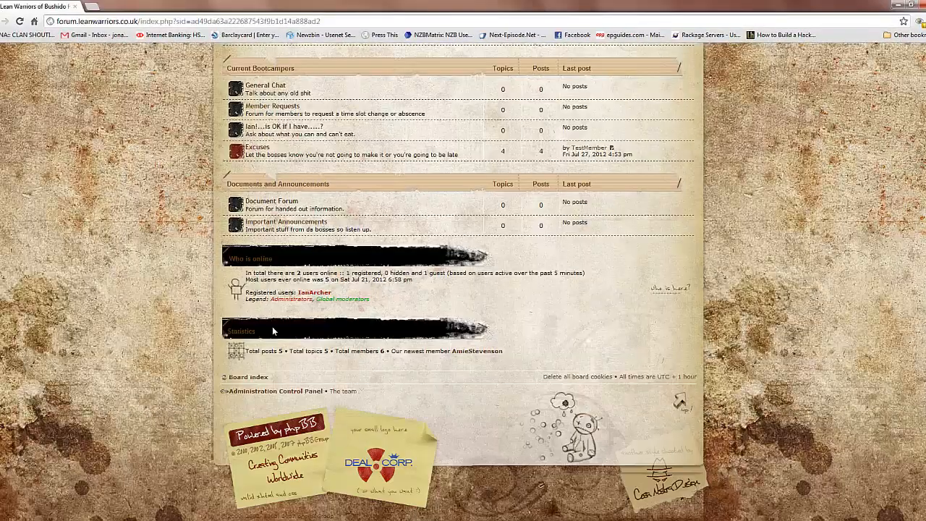
pyautogui.click(265, 391)
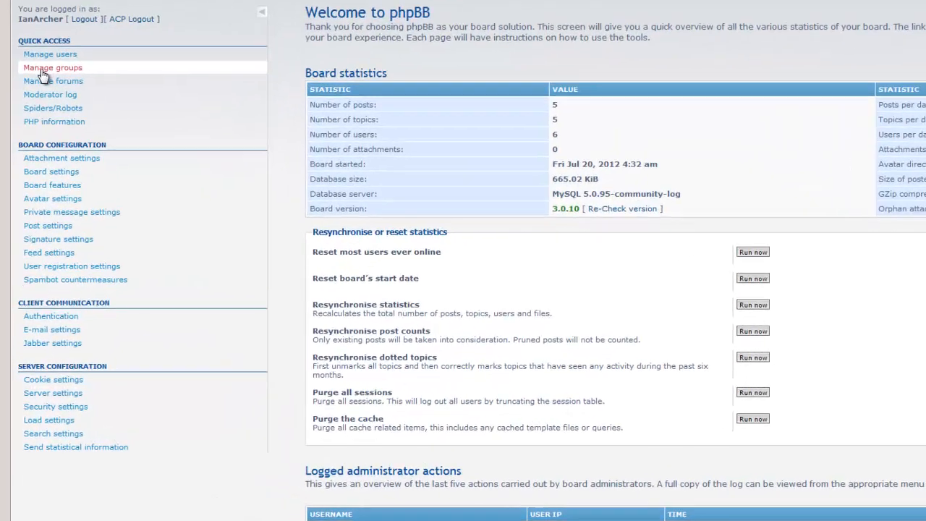
pyautogui.click(42, 71)
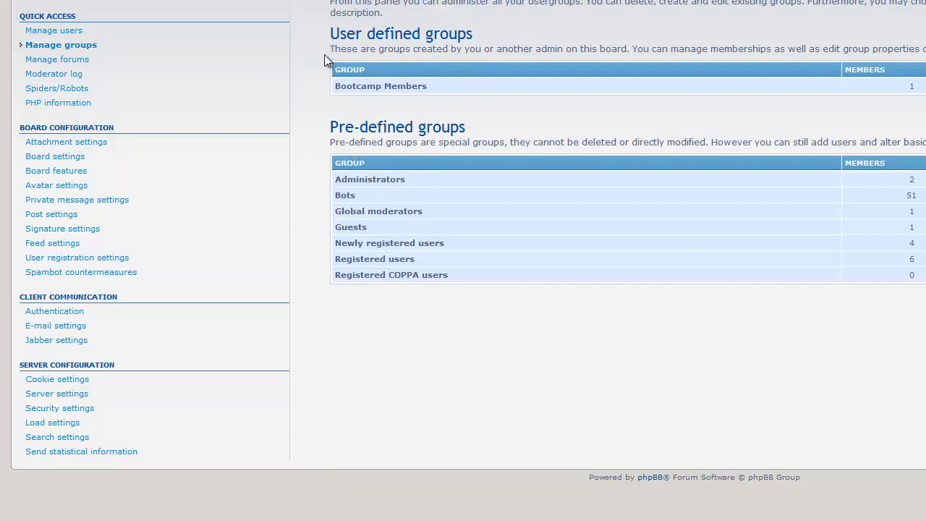
# Review the user defined groups and open the member list of the pre-defined Administrators group
pyautogui.moveTo(324, 67); pyautogui.dragTo(456, 86)
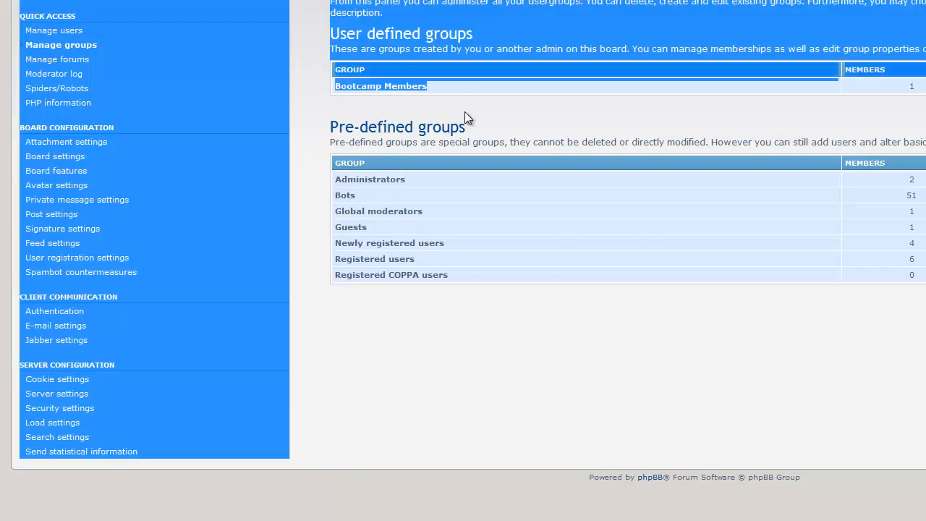
pyautogui.click(465, 112)
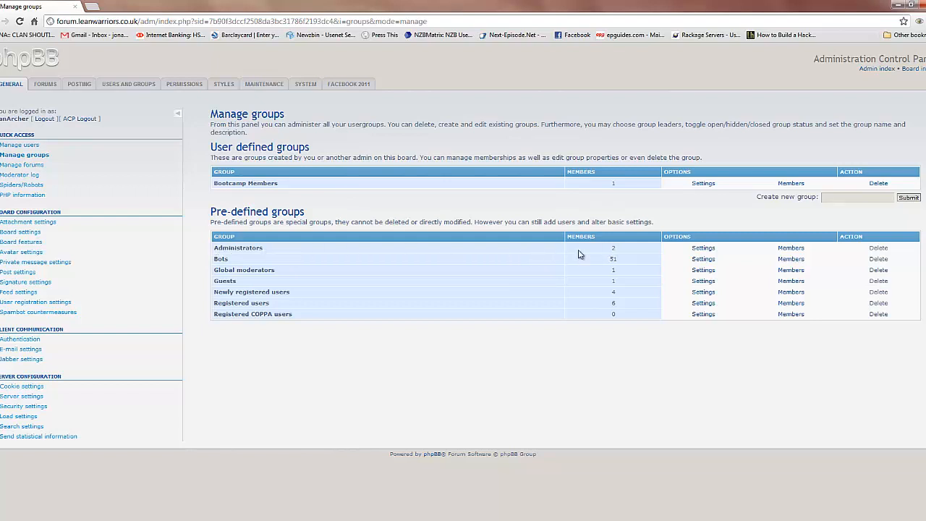
pyautogui.click(792, 250)
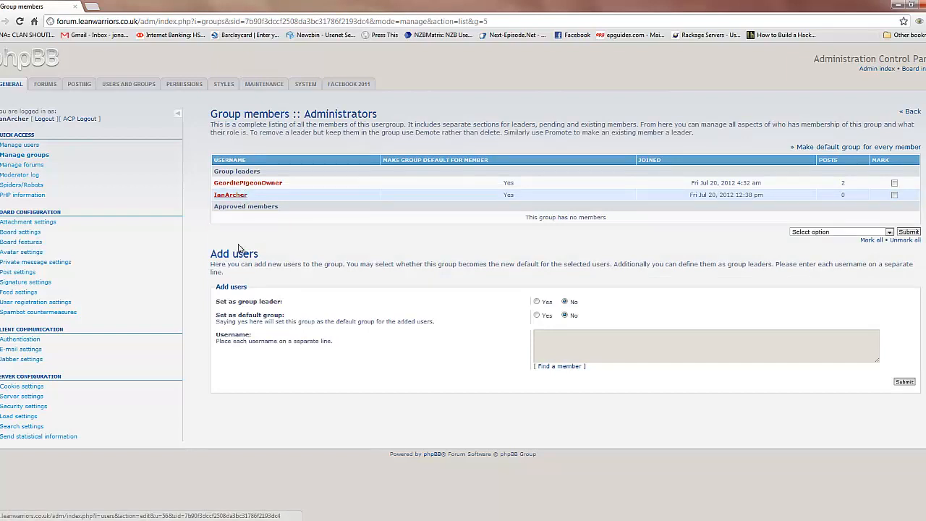
# Set the user being added as group leader with Administrators as the default group, and enter the new administrator's username
pyautogui.click(537, 304)
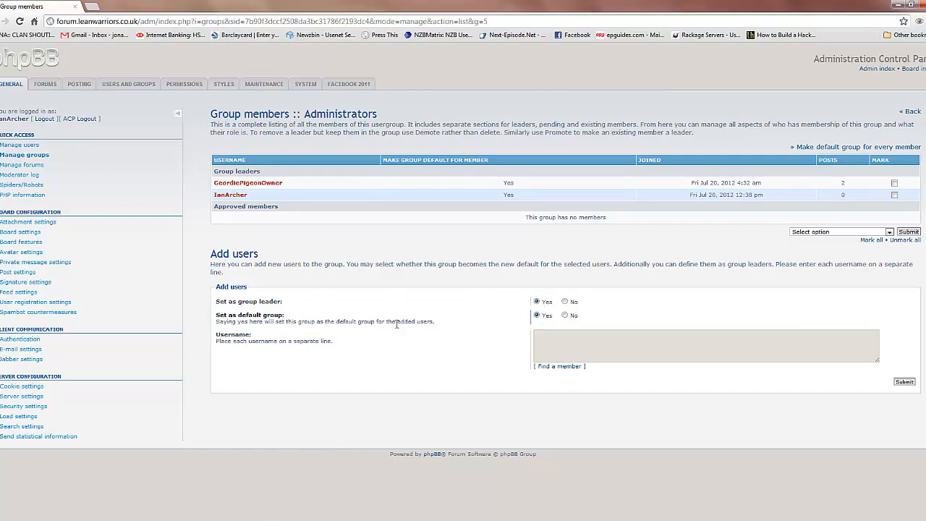
pyautogui.moveTo(264, 321); pyautogui.dragTo(367, 333)
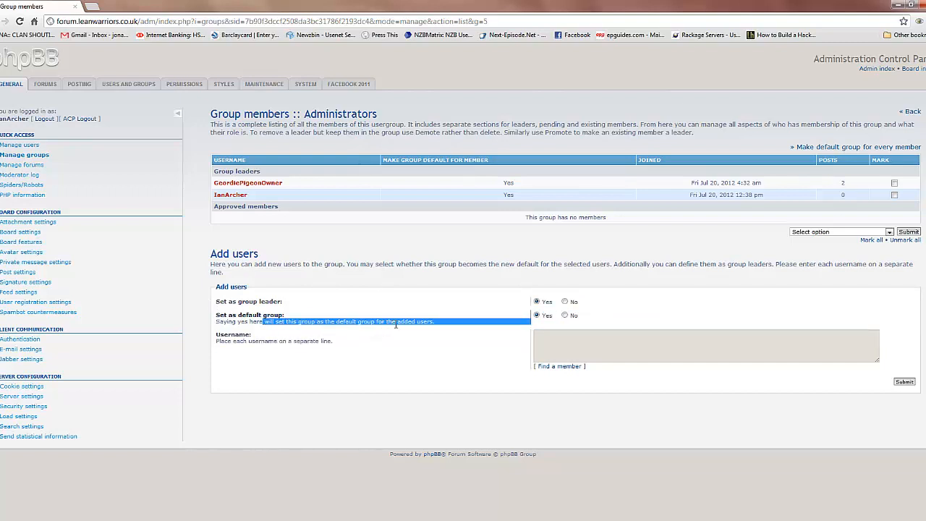
pyautogui.click(397, 326)
pyautogui.click(559, 339)
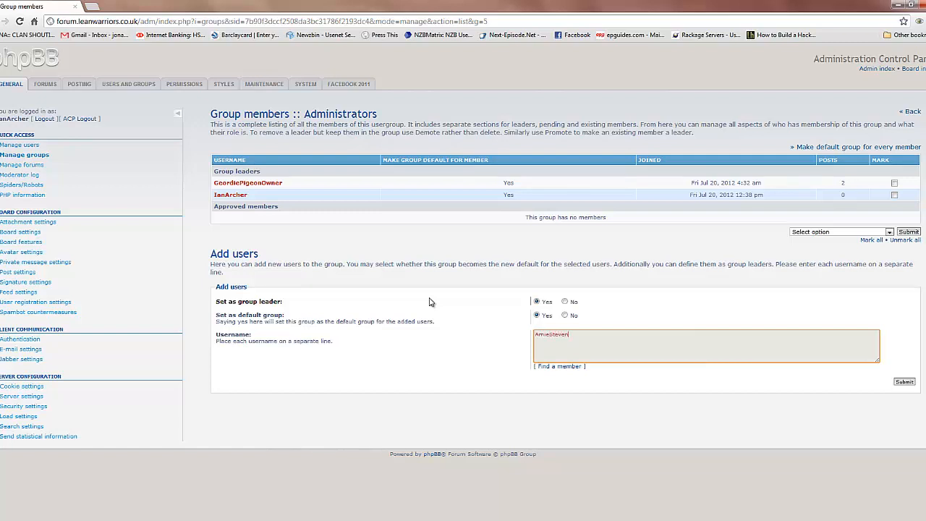
# Check the registered usernames in the Find a member list, and close it without marking anyone
pyautogui.click(557, 369)
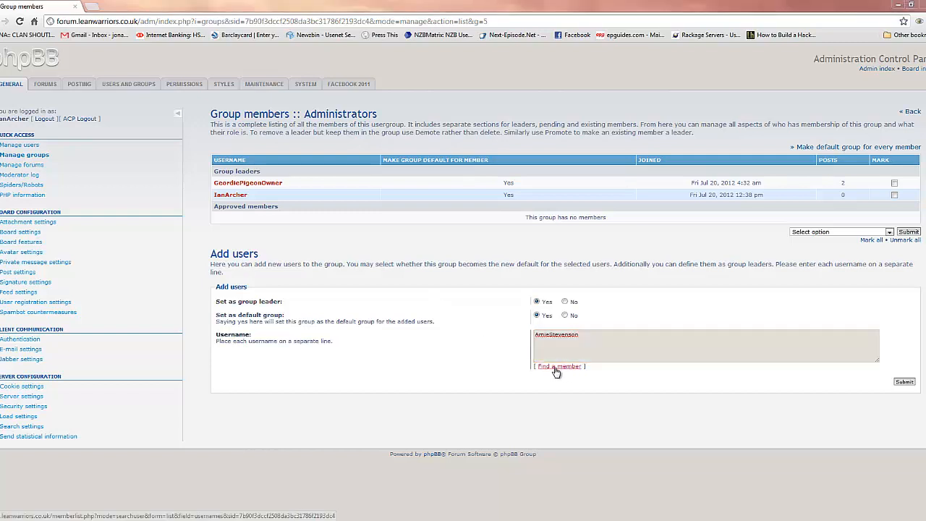
pyautogui.scroll(-5, 212, 233)
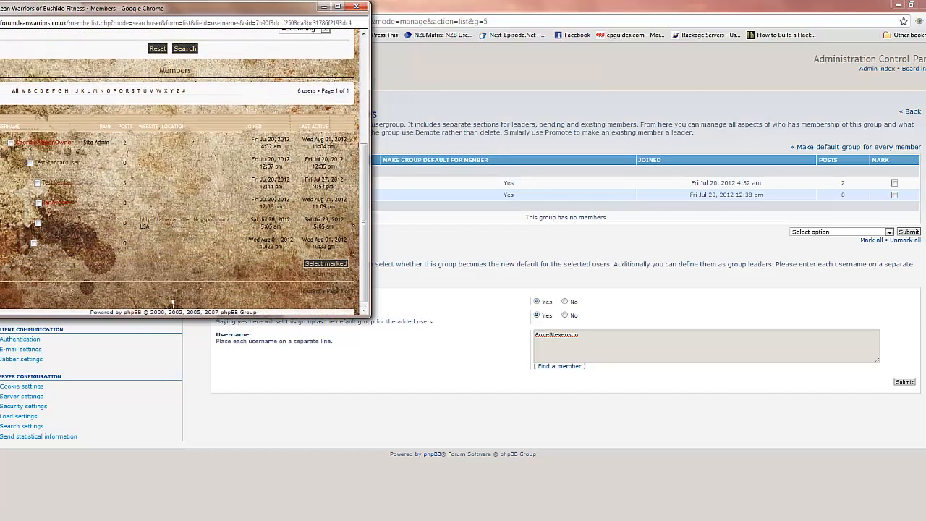
pyautogui.moveTo(2, 127); pyautogui.dragTo(91, 251)
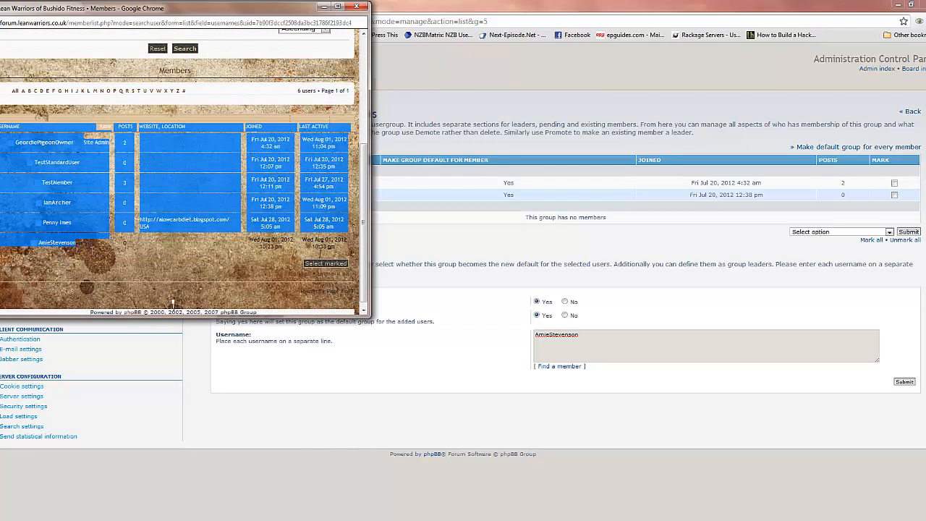
pyautogui.moveTo(172, 302); pyautogui.dragTo(172, 303)
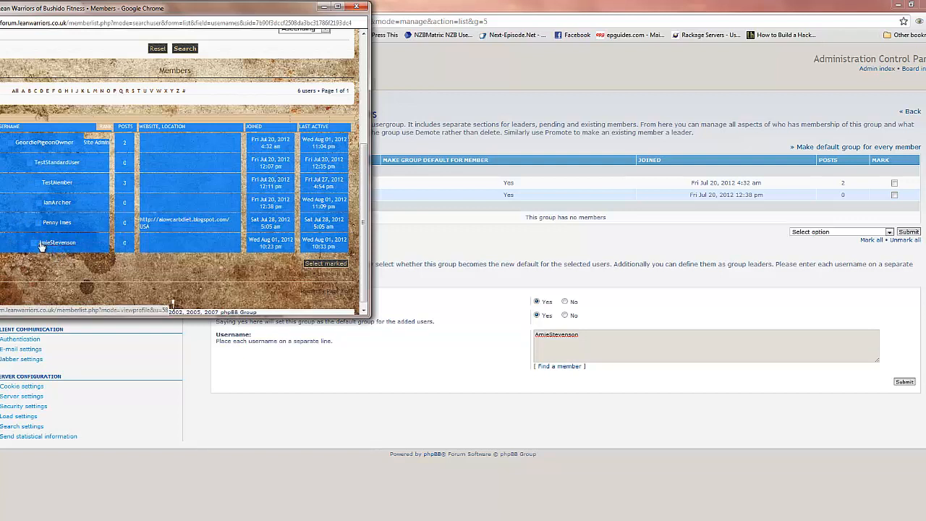
pyautogui.click(356, 6)
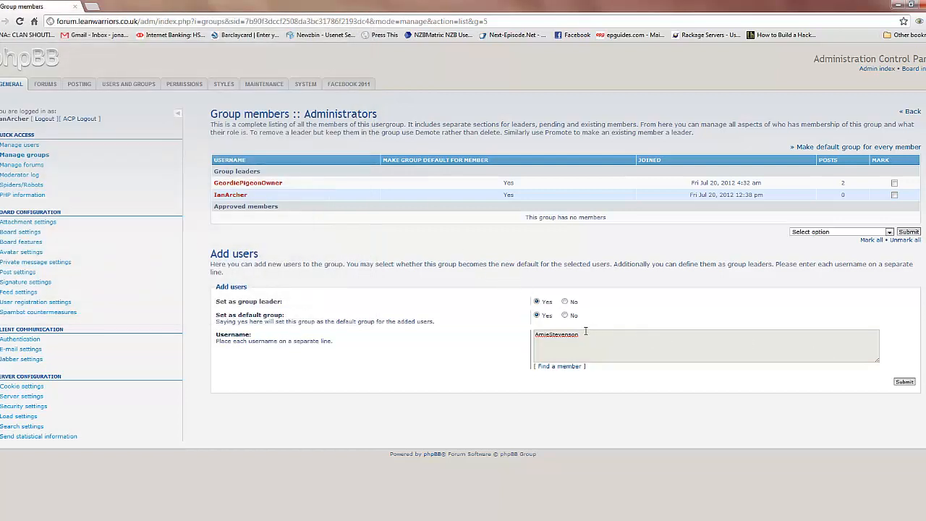
# Submit the new leader for the Administrators group and return to the group's member list
pyautogui.click(905, 382)
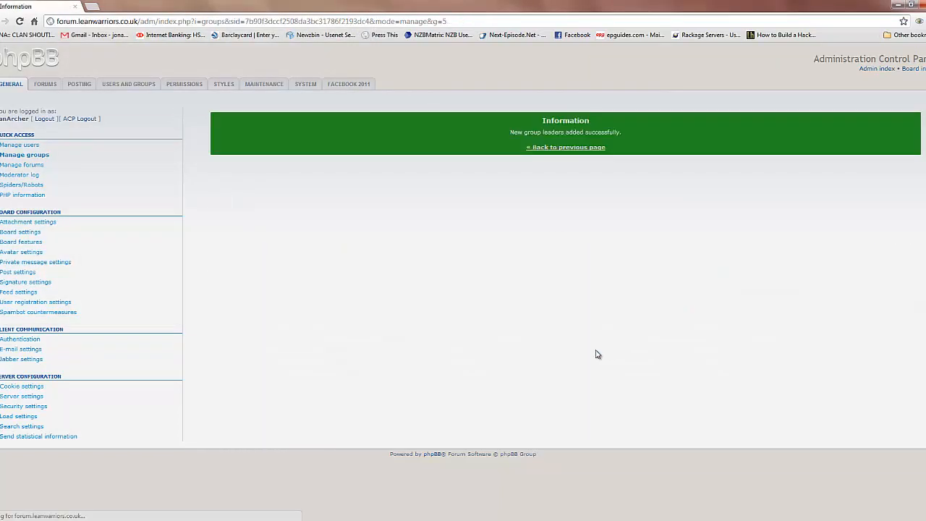
pyautogui.click(586, 147)
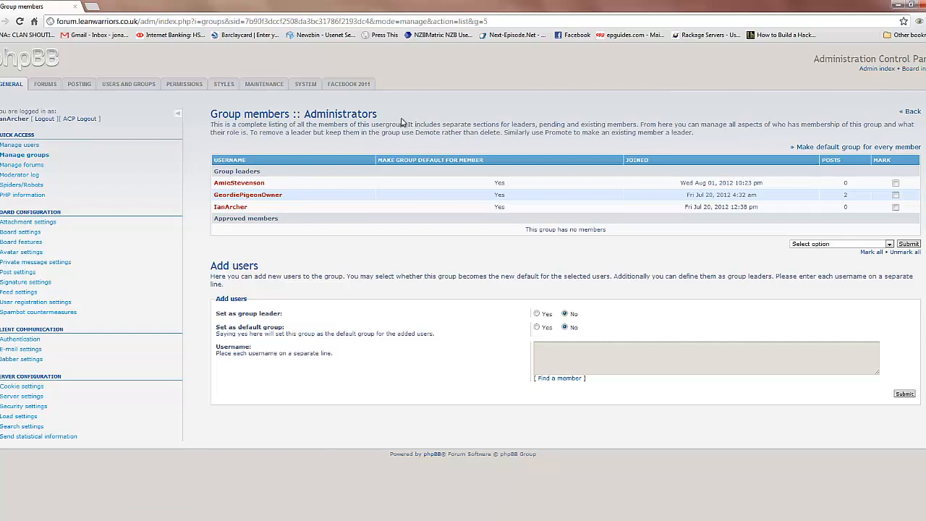
# Return to the forum's board index and log out of the administrator account
pyautogui.click(920, 69)
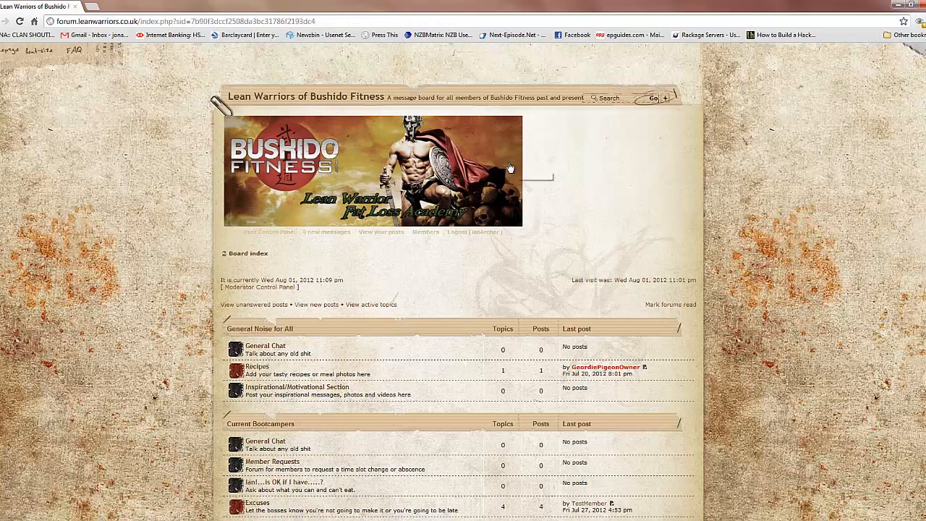
pyautogui.click(471, 233)
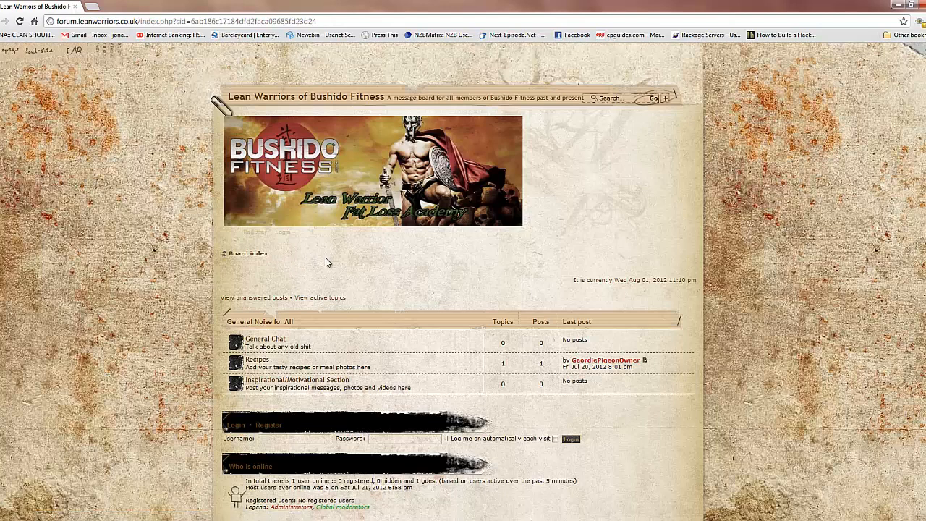
pyautogui.scroll(-2, 391, 262)
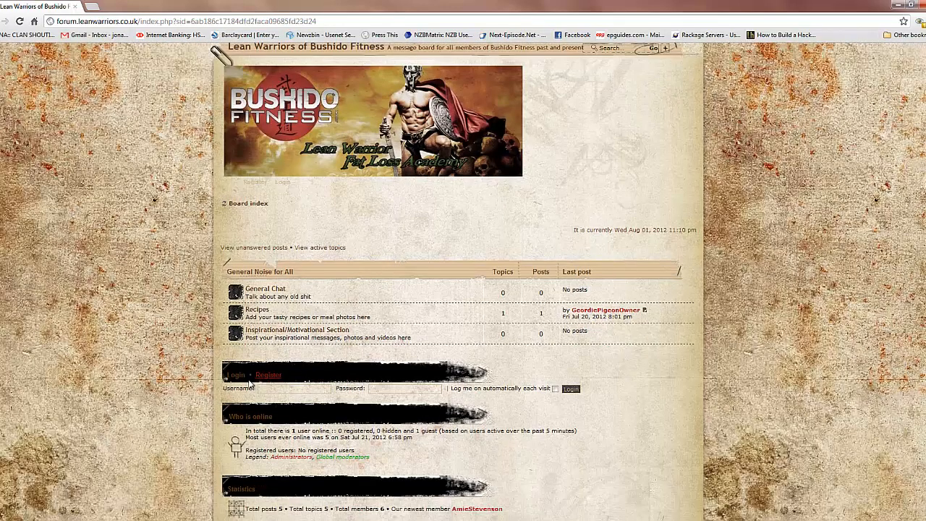
# Log in to the forum from the board index with the new administrator's username and account password
pyautogui.click(273, 391)
pyautogui.write('Amie')
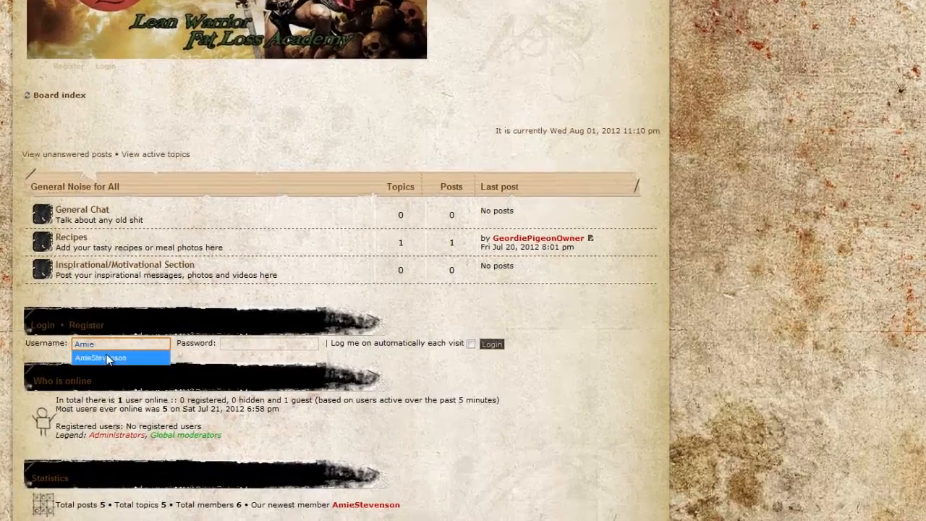
pyautogui.click(217, 384)
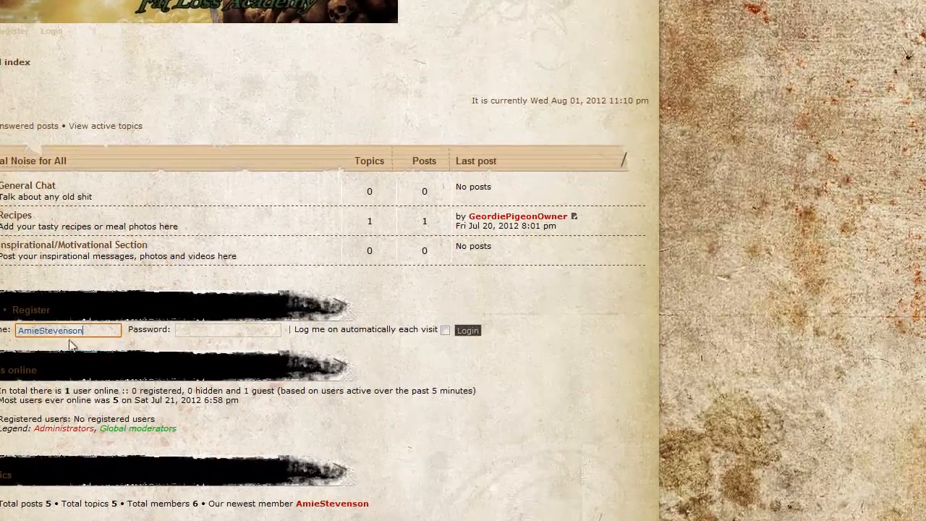
pyautogui.click(319, 373)
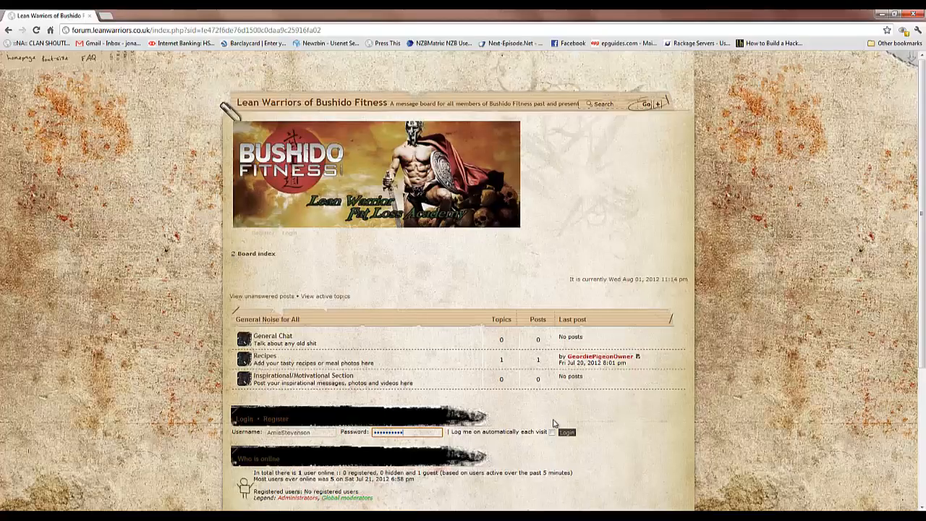
pyautogui.click(467, 330)
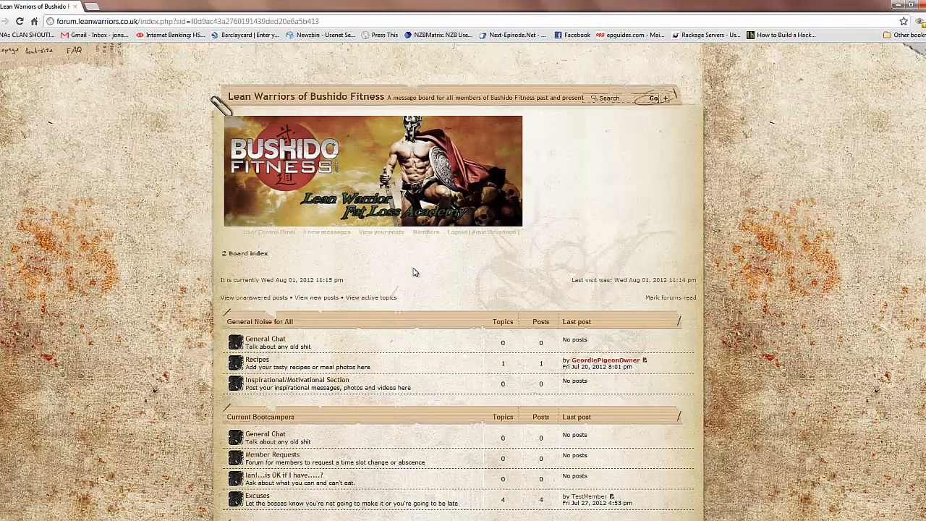
# Examine the board index as the new administrator, checking the visible forum categories, the Who is online username colours and legend, and the Administration Control Panel link
pyautogui.scroll(-1, 414, 272)
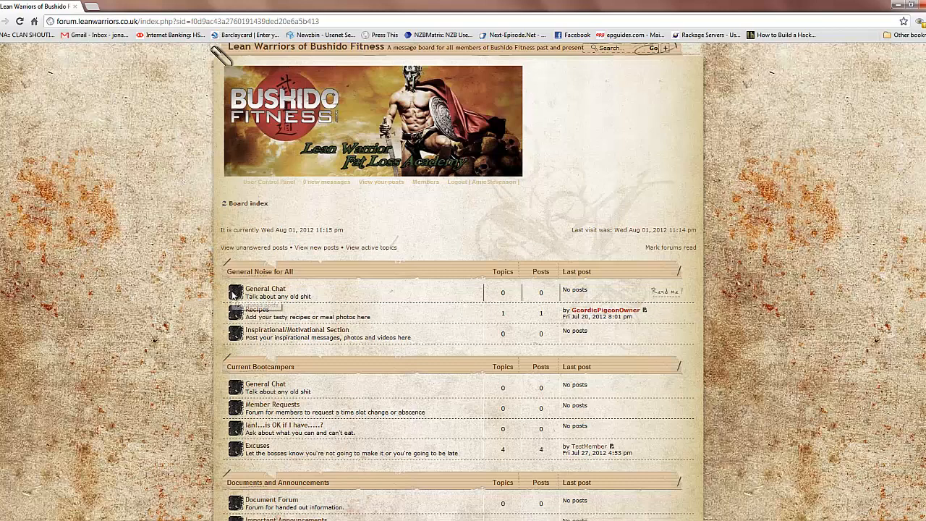
pyautogui.scroll(-1, 224, 367)
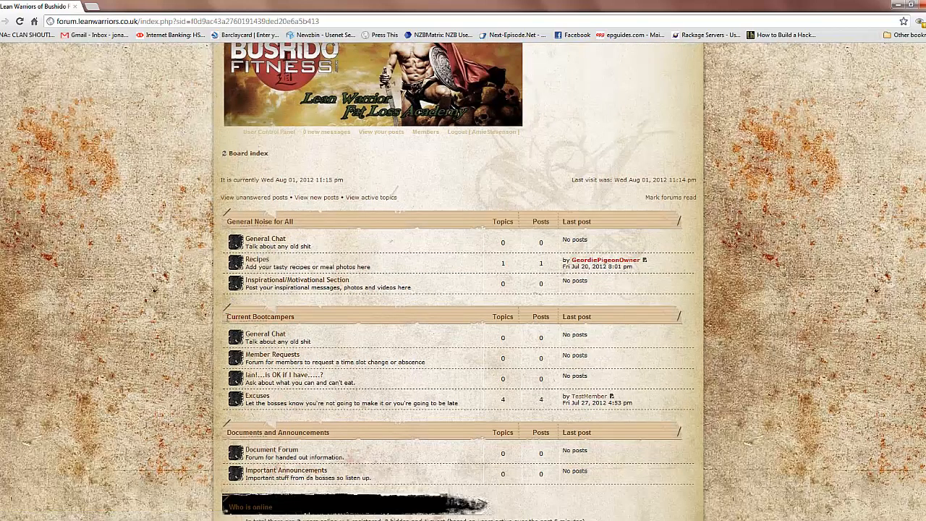
pyautogui.scroll(-1, 225, 315)
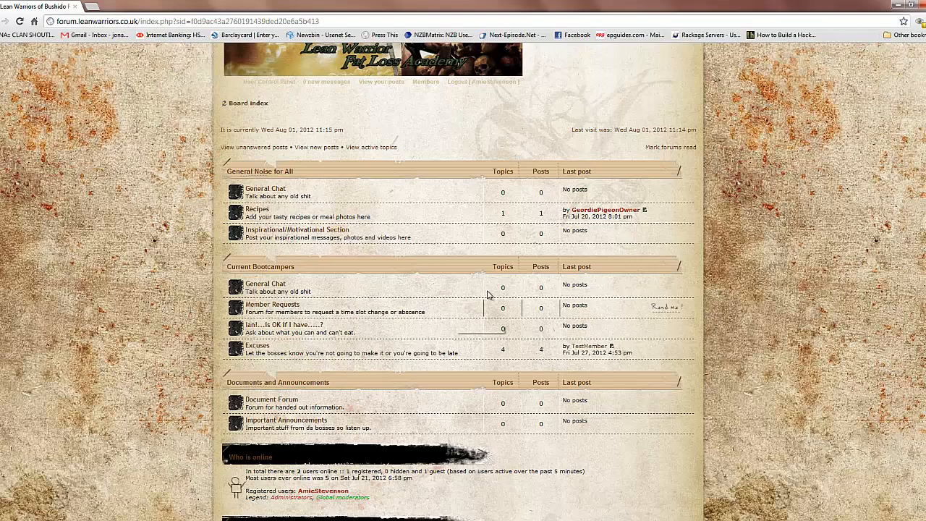
pyautogui.scroll(-3, 231, 337)
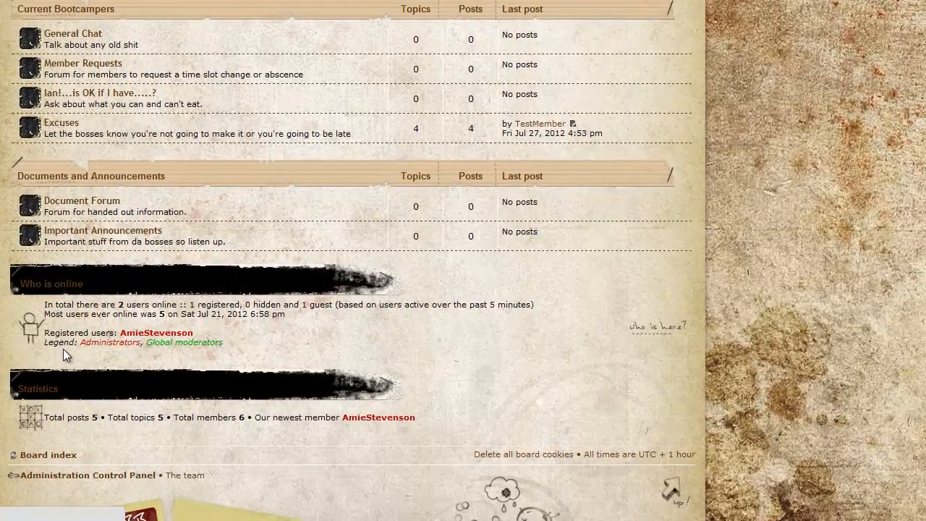
pyautogui.moveTo(43, 346); pyautogui.dragTo(177, 343)
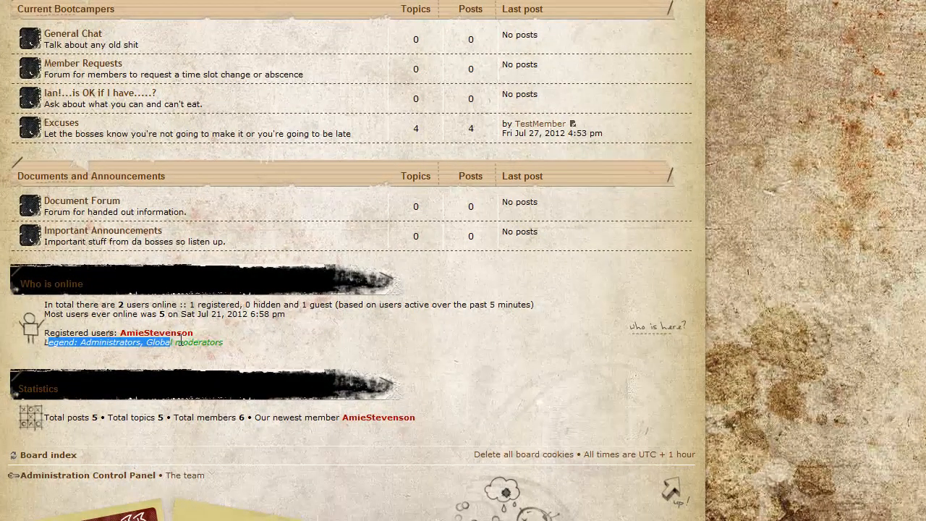
pyautogui.click(243, 342)
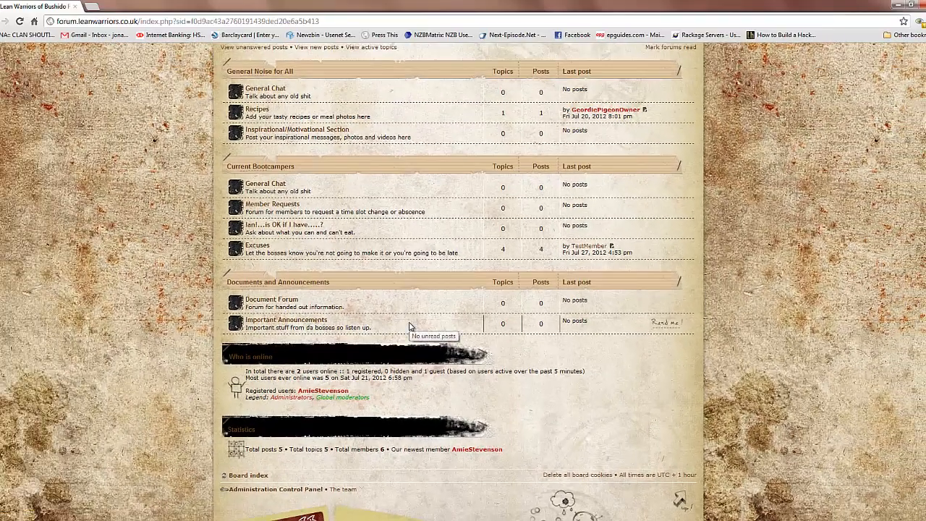
pyautogui.scroll(1, 272, 218)
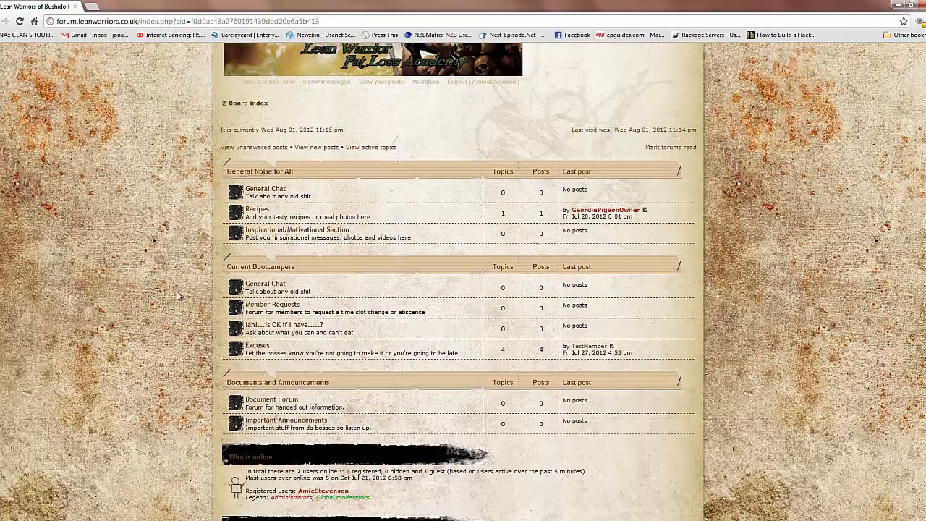
pyautogui.scroll(1, 176, 295)
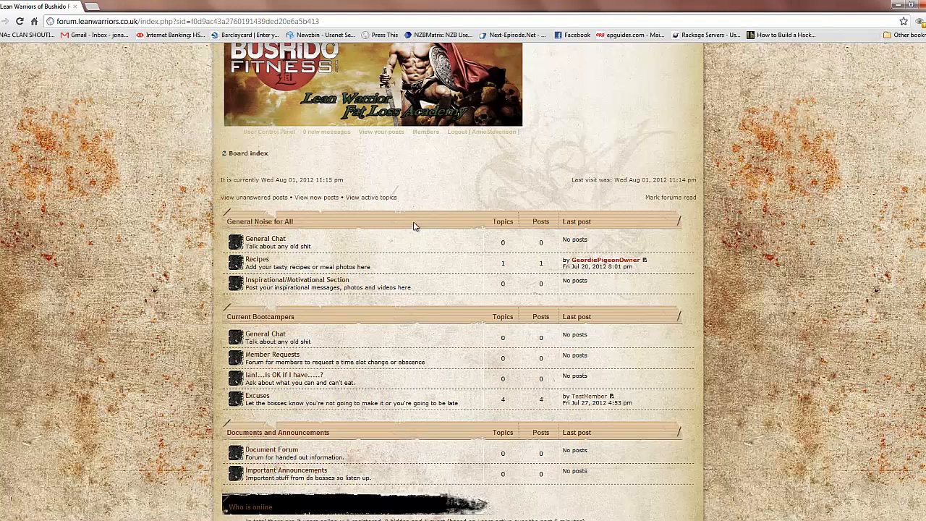
pyautogui.scroll(-1, 480, 187)
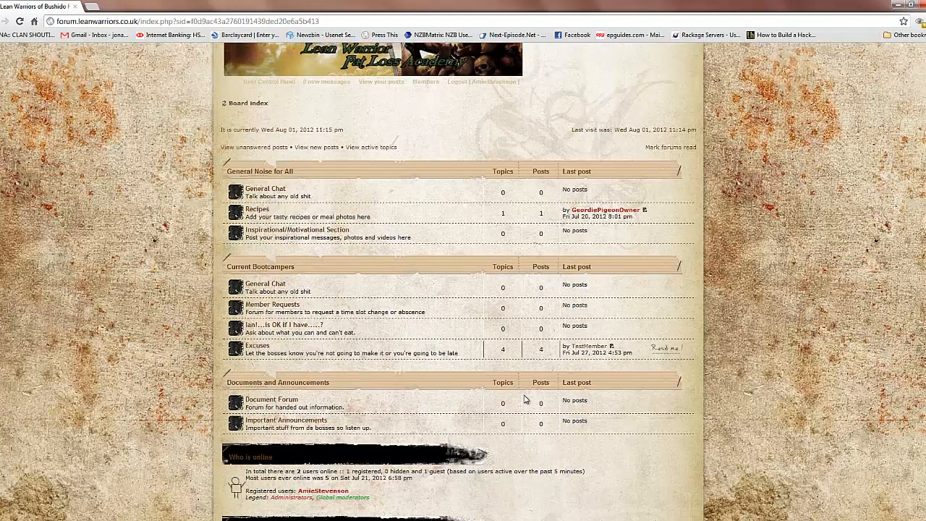